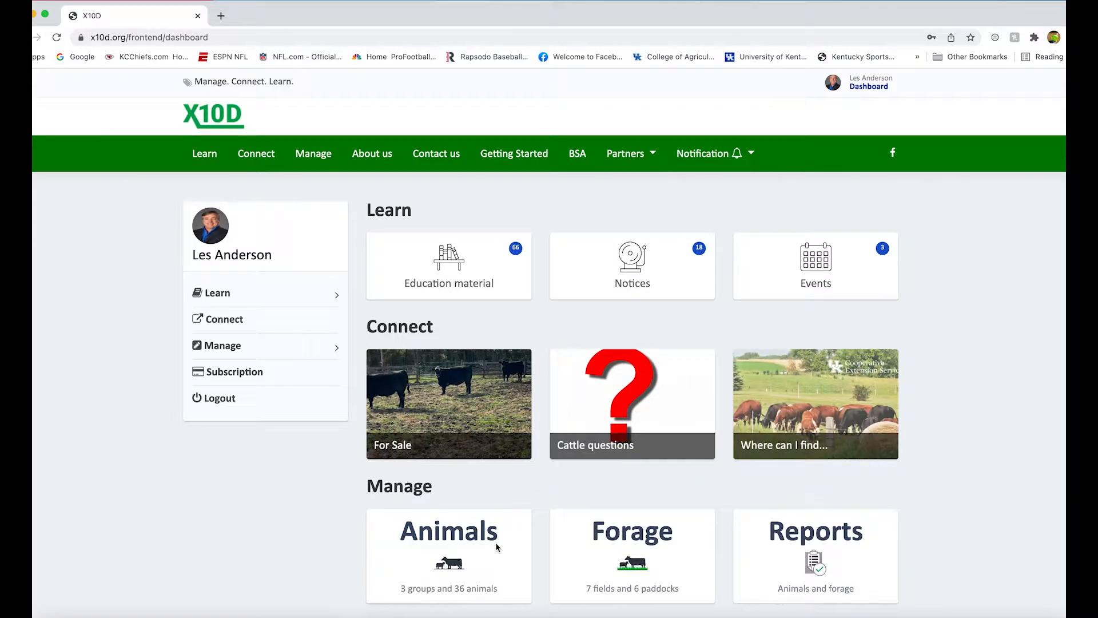
- Open the list of animal groups for viewing and editing, keeping 10 entries shown per page
{"action": "left_click", "coordinate": [450, 544]}
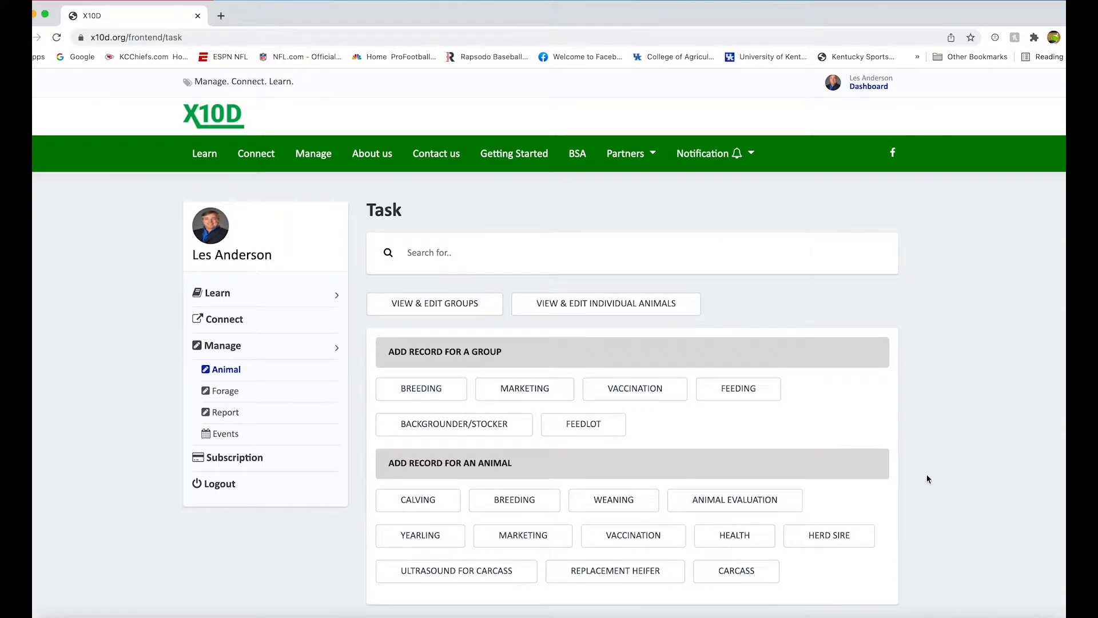
{"action": "scroll", "coordinate": [549, 340], "scroll_direction": "down", "scroll_amount": 2}
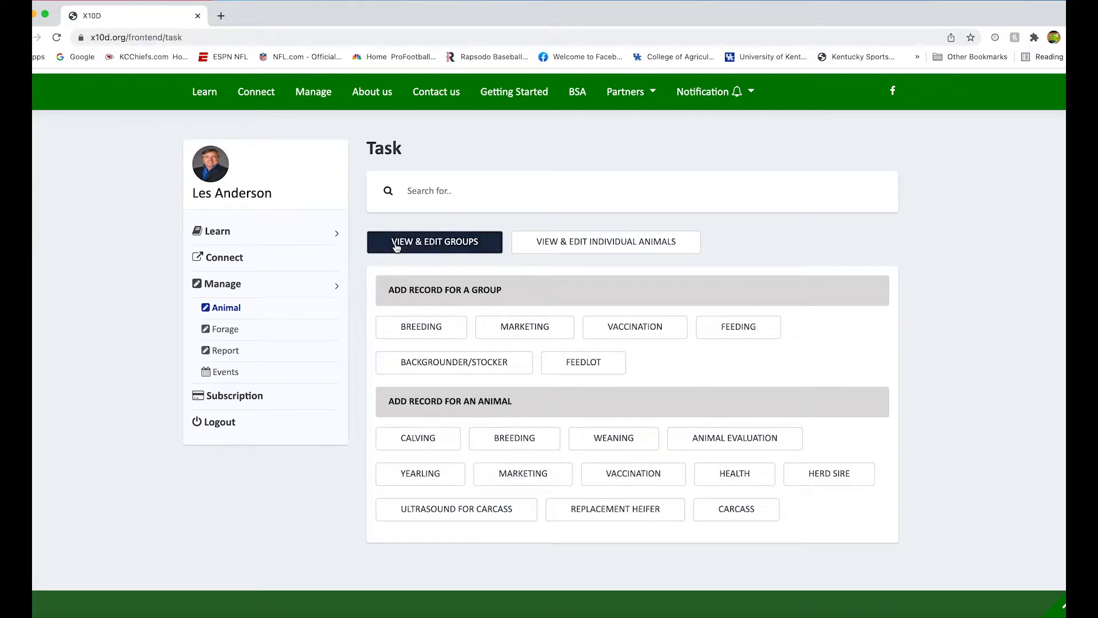
{"action": "left_click", "coordinate": [430, 247]}
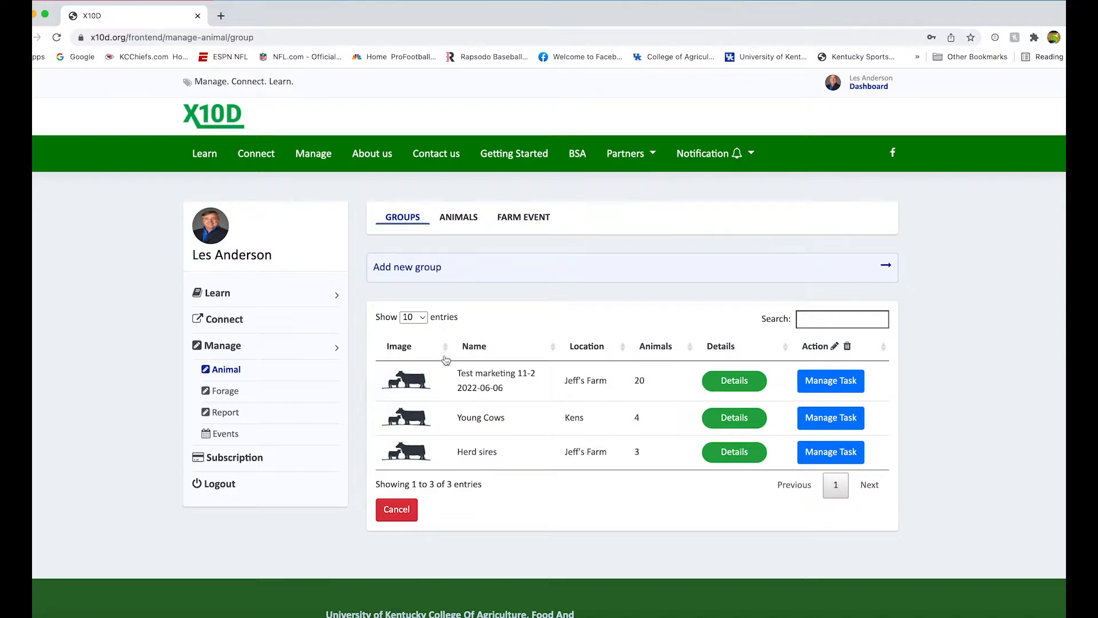
{"action": "left_click", "coordinate": [424, 318]}
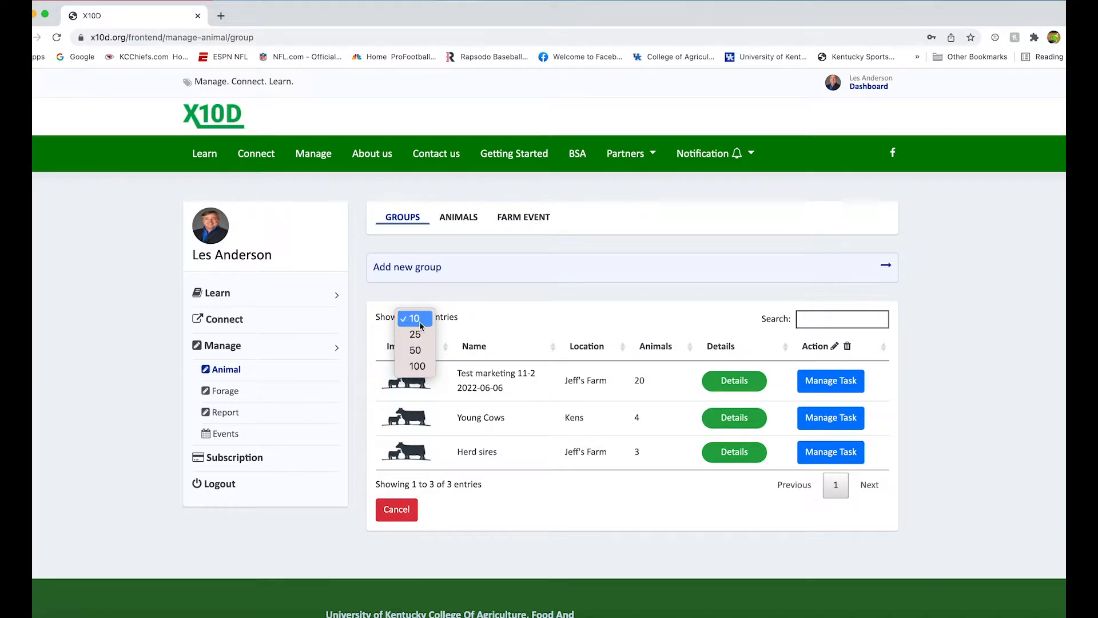
{"action": "left_click", "coordinate": [421, 321]}
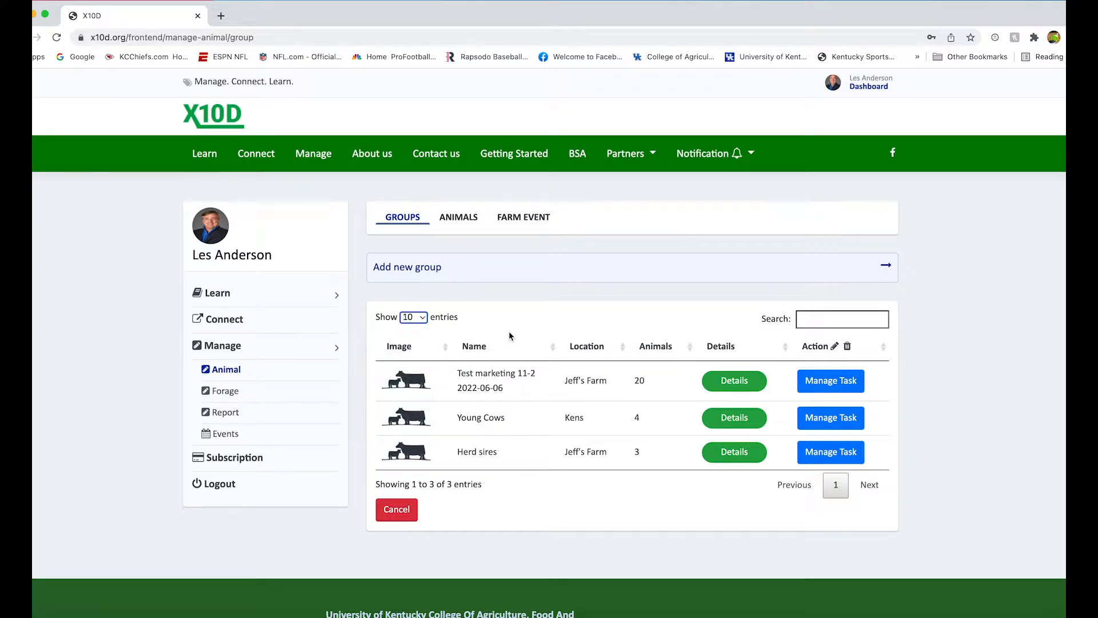
- Start a new animal group and name it Mature Cows
{"action": "left_click", "coordinate": [444, 275]}
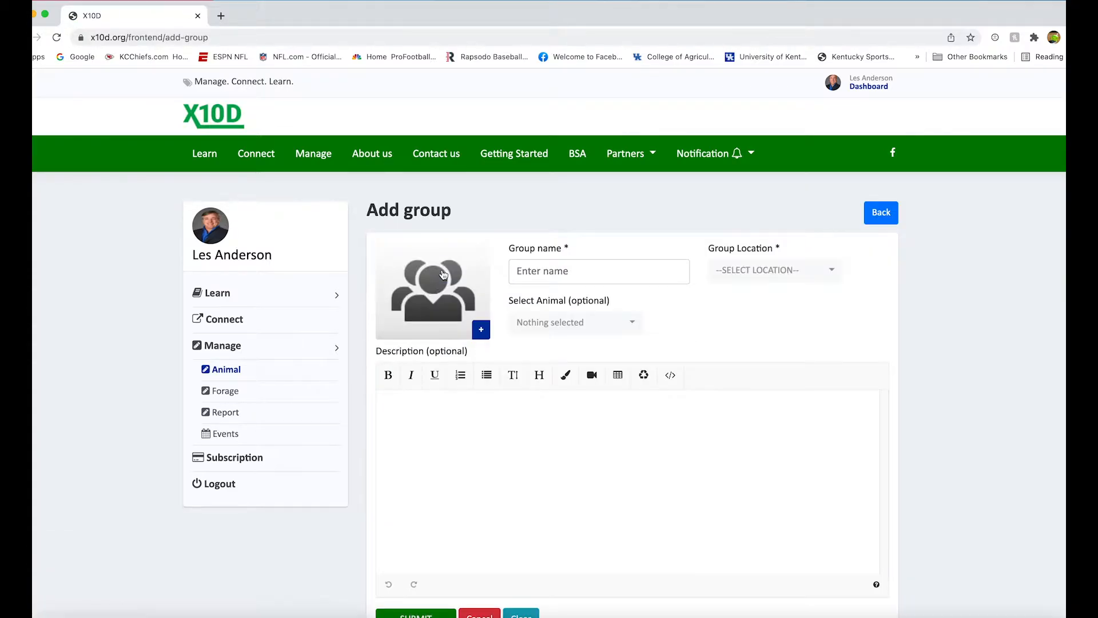
{"action": "left_click", "coordinate": [535, 278]}
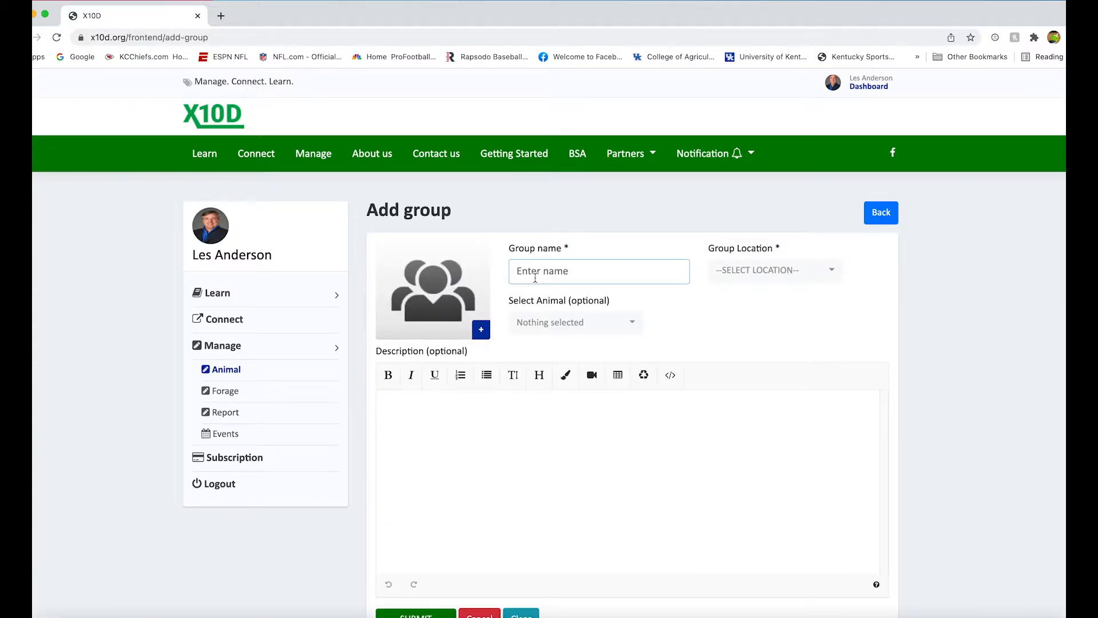
{"action": "type", "text": "Maut"}
{"action": "type", "text": "re"}
{"action": "key", "text": "BackSpace"}
{"action": "key", "text": "BackSpace"}
{"action": "key", "text": "BackSpace"}
{"action": "key", "text": "BackSpace"}
{"action": "key", "text": "BackSpace"}
{"action": "type", "text": "ture Cows"}
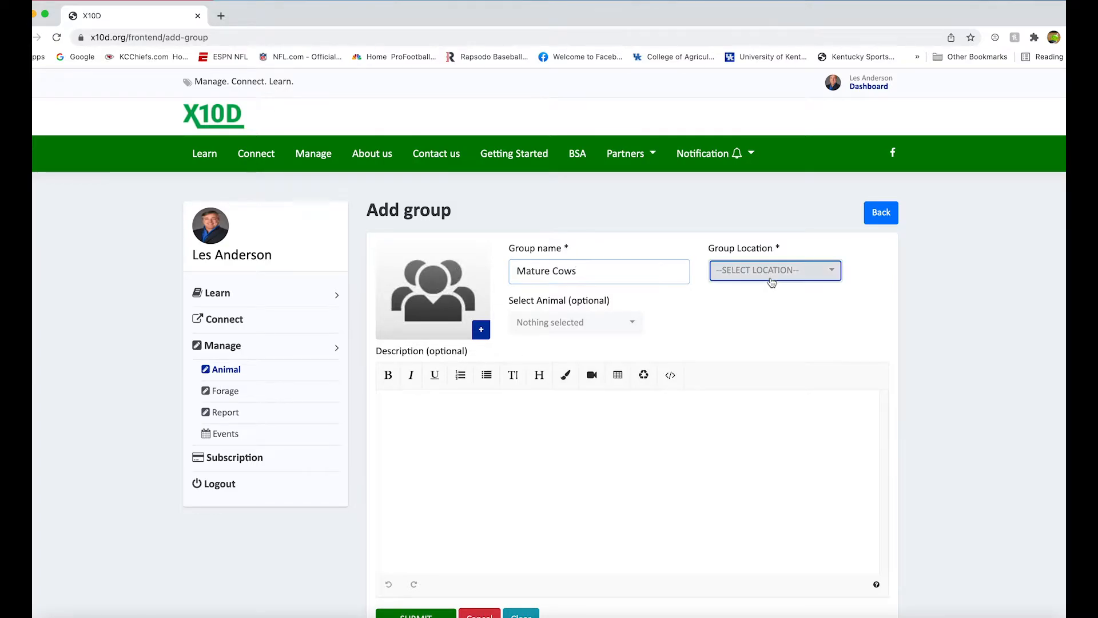
- Set the group's location to Stewart Place and submit the new group
{"action": "left_click", "coordinate": [771, 280]}
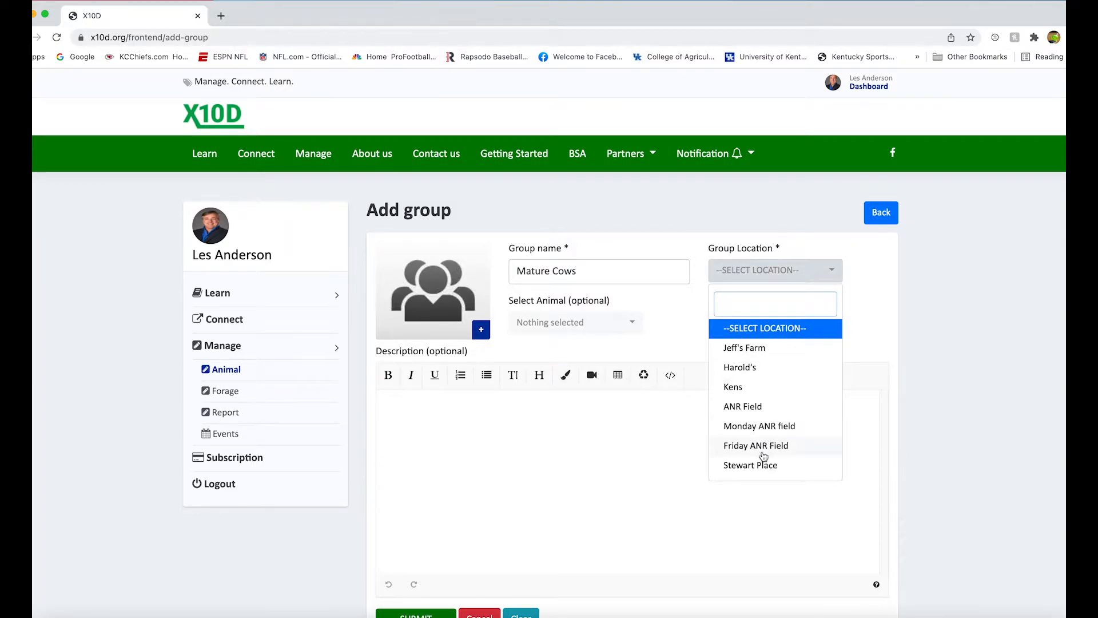
{"action": "left_click", "coordinate": [760, 466]}
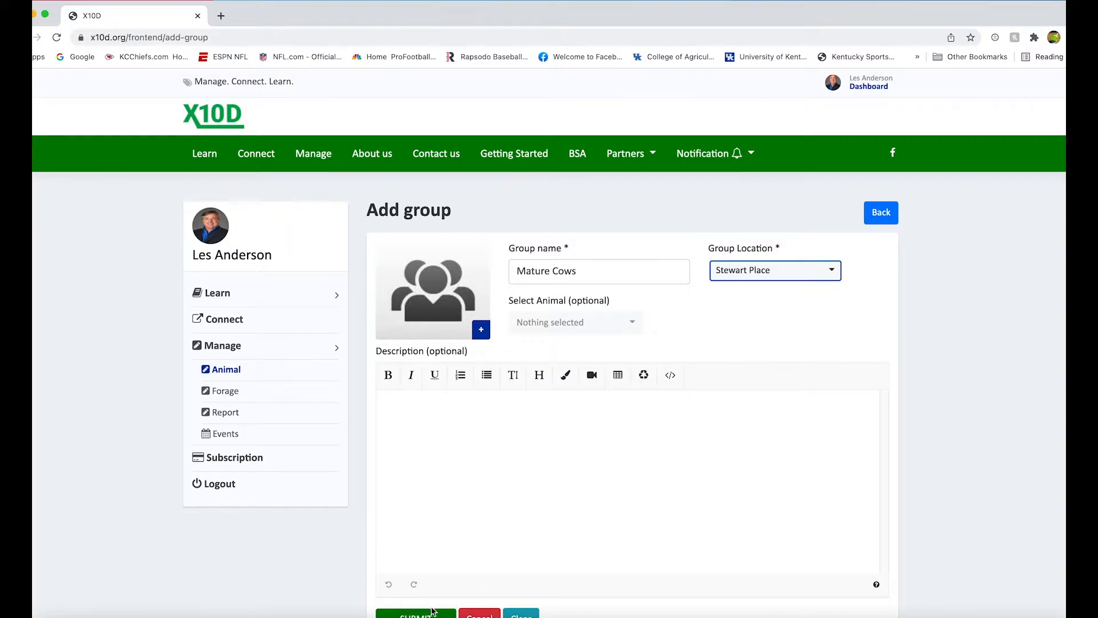
{"action": "left_click", "coordinate": [430, 615]}
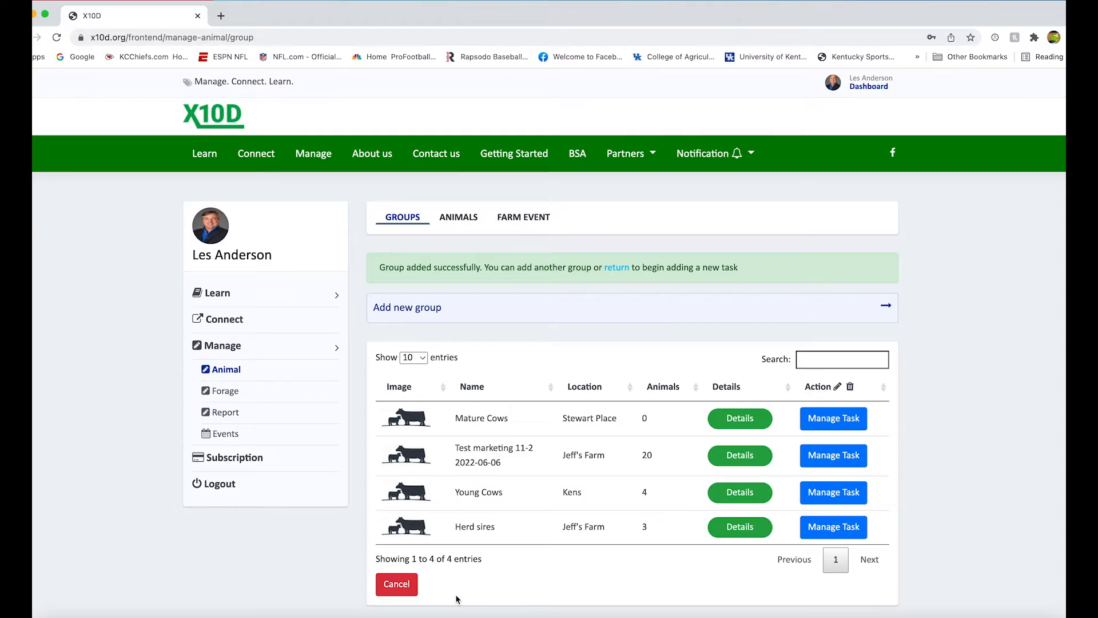
- Return to the task page, open the list of individual animals and start adding a new animal
{"action": "left_click", "coordinate": [394, 591]}
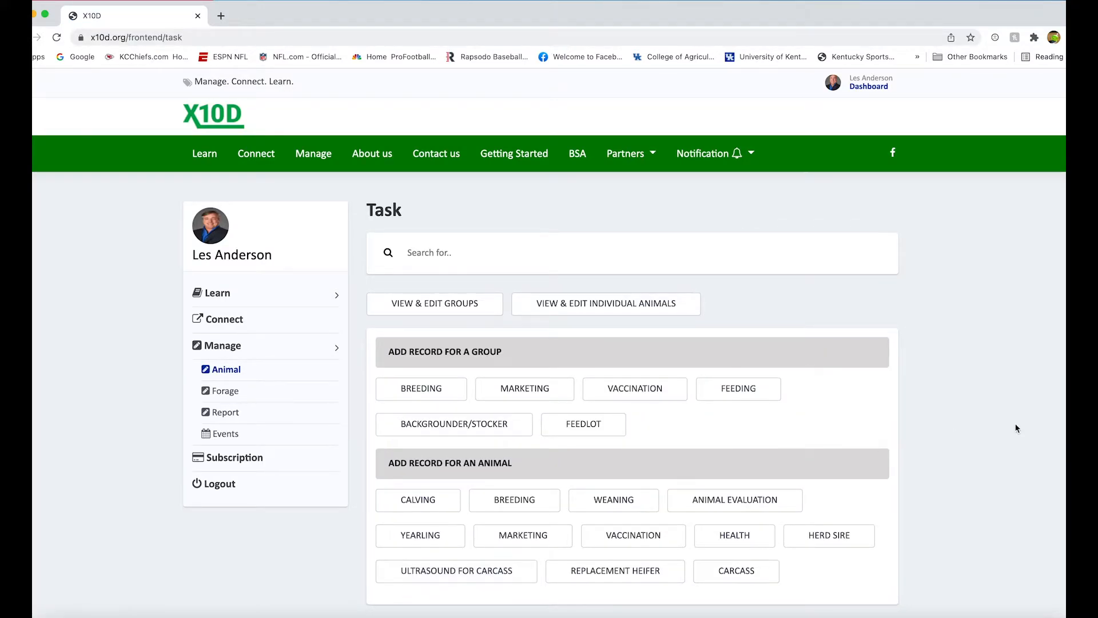
{"action": "scroll", "coordinate": [549, 343], "scroll_direction": "down", "scroll_amount": 2}
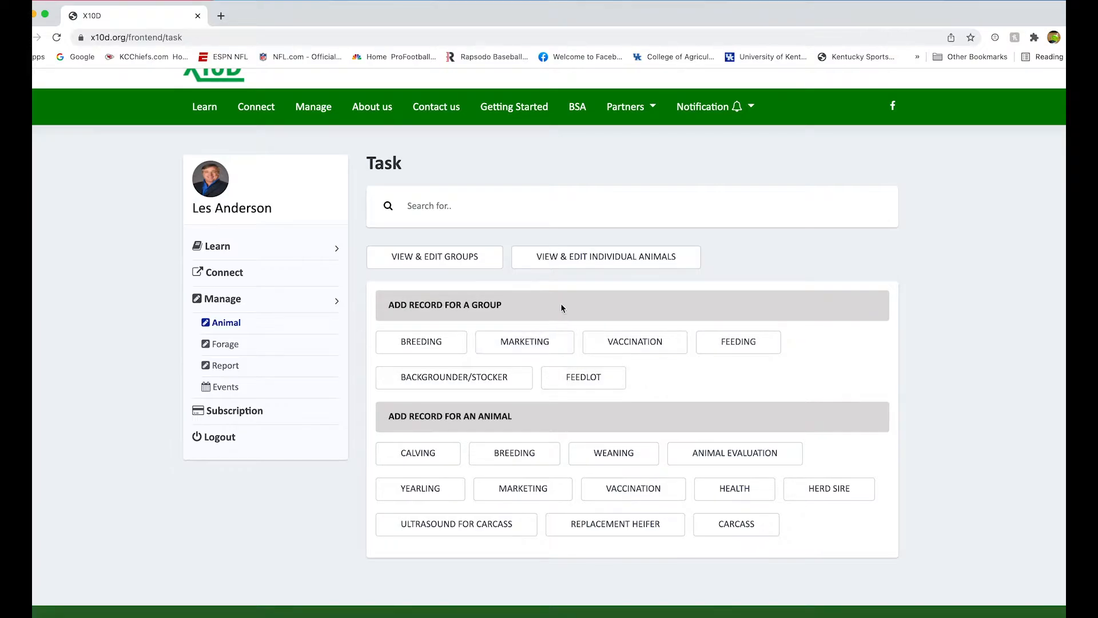
{"action": "left_click", "coordinate": [580, 264]}
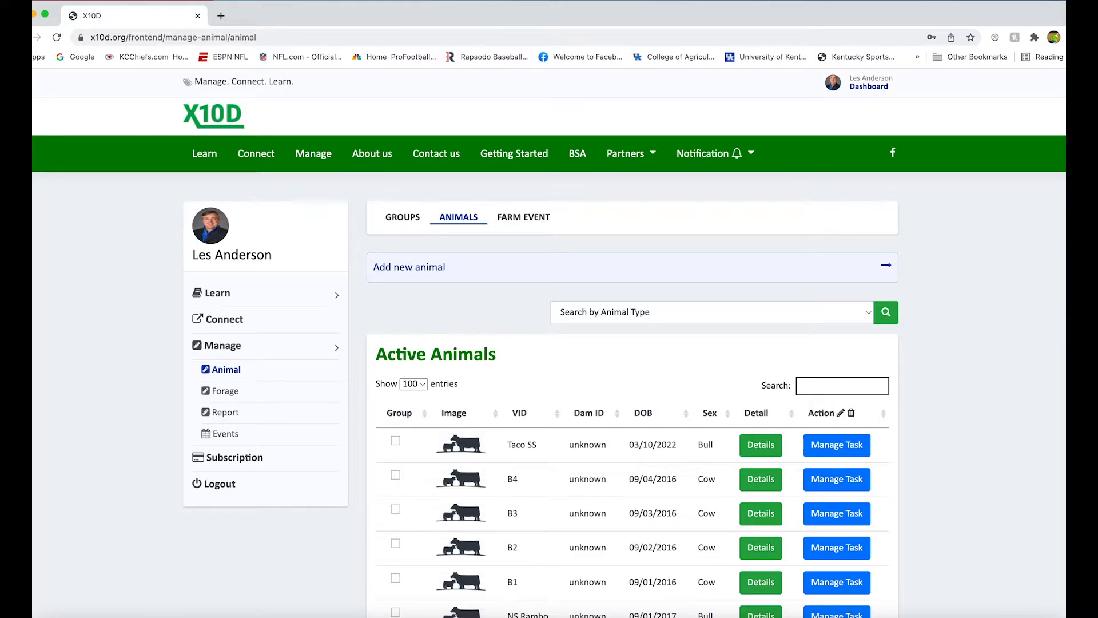
{"action": "scroll", "coordinate": [597, 399], "scroll_direction": "down", "scroll_amount": 5}
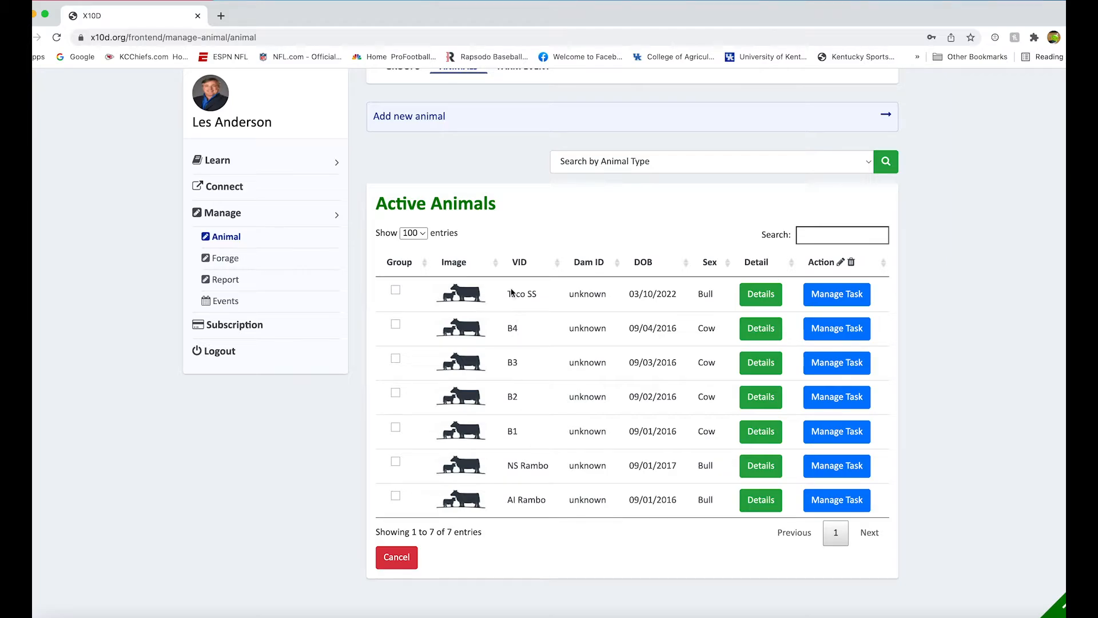
{"action": "left_click", "coordinate": [463, 128]}
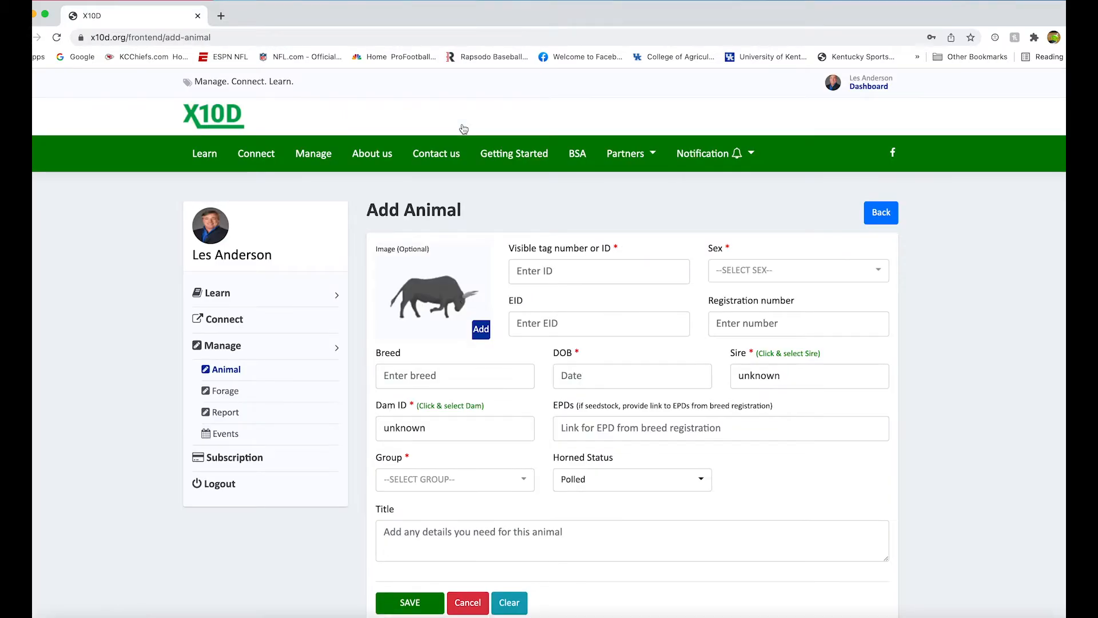
- Enter A1 as the animal's visible tag number and set its sex to Cow
{"action": "left_click", "coordinate": [540, 276]}
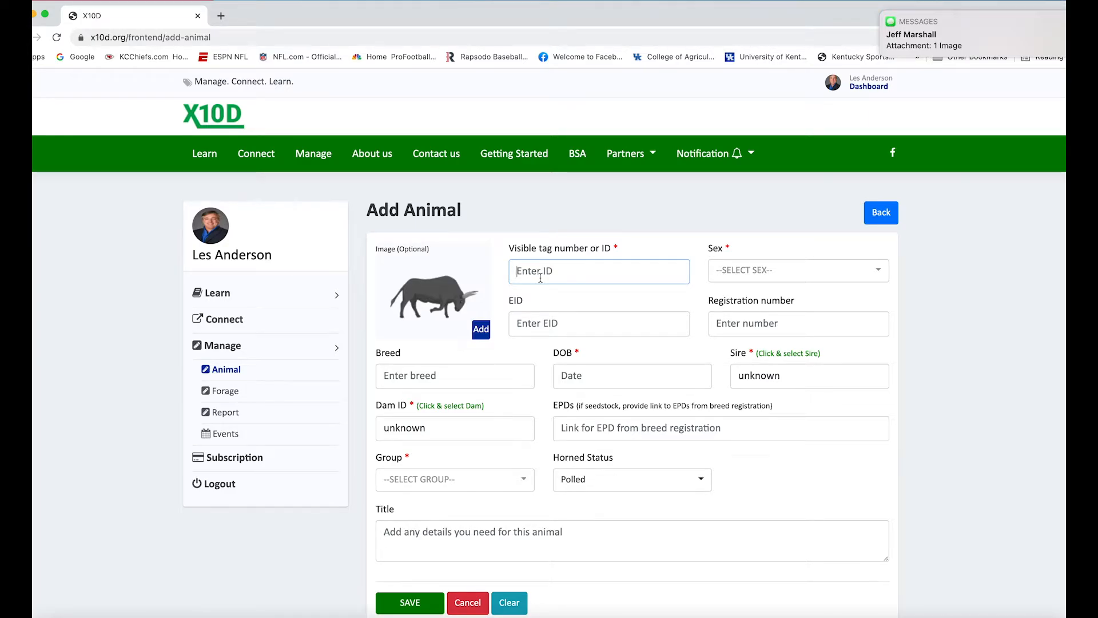
{"action": "type", "text": "A1"}
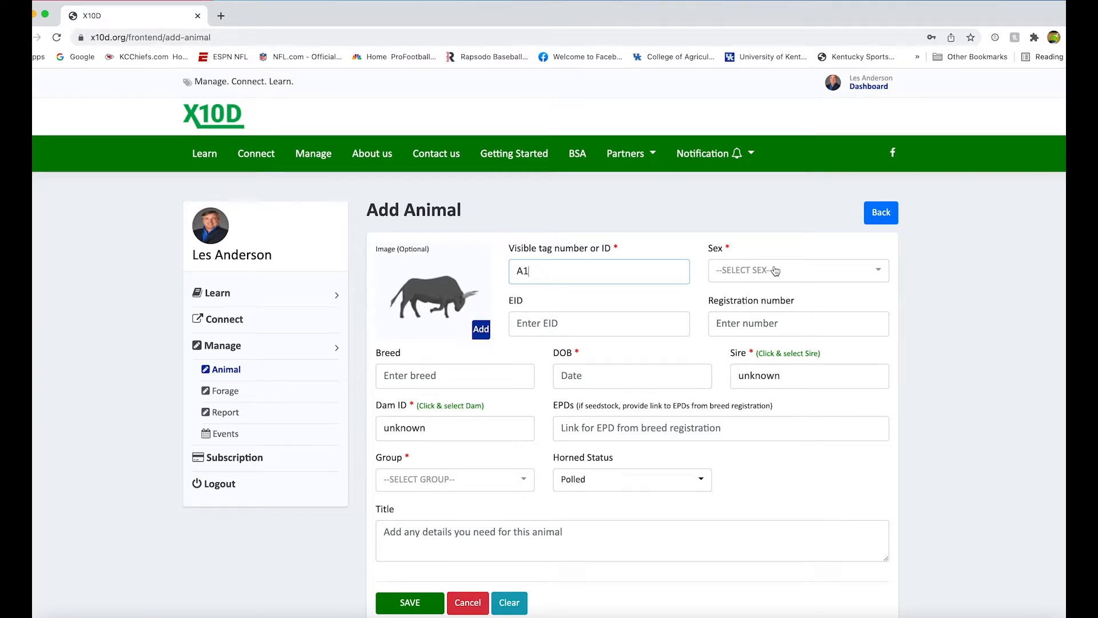
{"action": "left_click", "coordinate": [764, 279]}
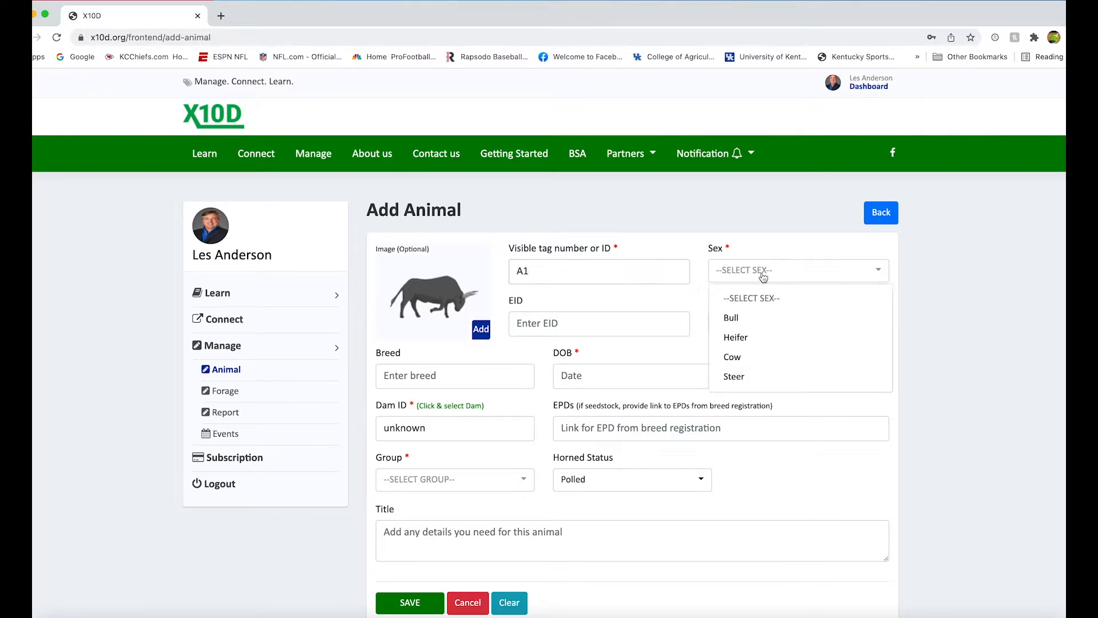
{"action": "left_click", "coordinate": [742, 359]}
- Set the animal's breed to Angus, leaving the EID and registration number blank
{"action": "left_click", "coordinate": [597, 325]}
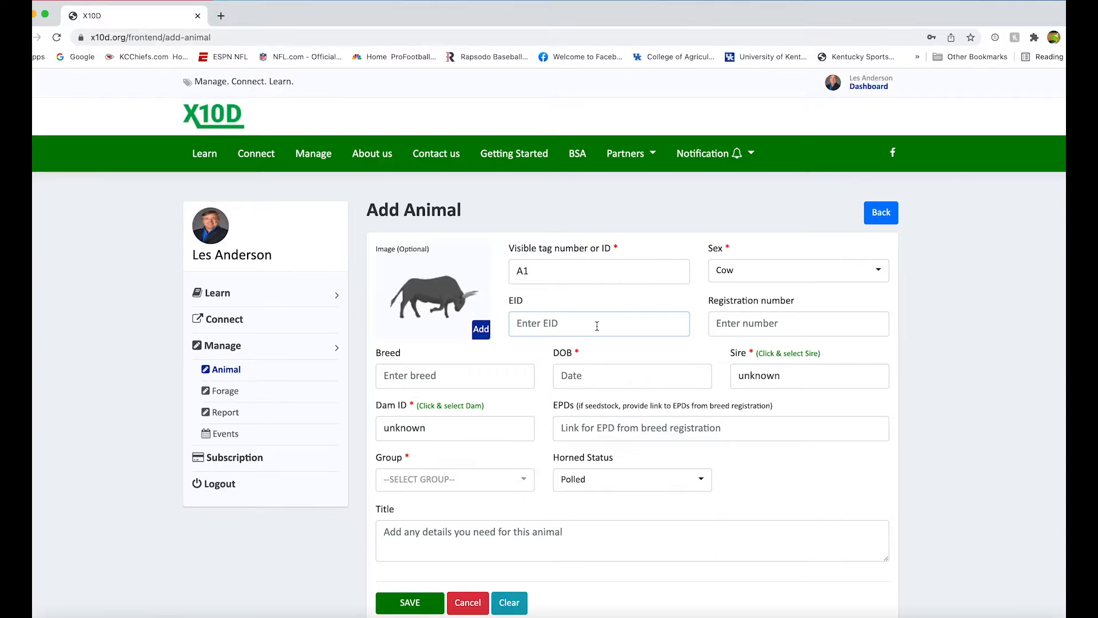
{"action": "left_click", "coordinate": [731, 324]}
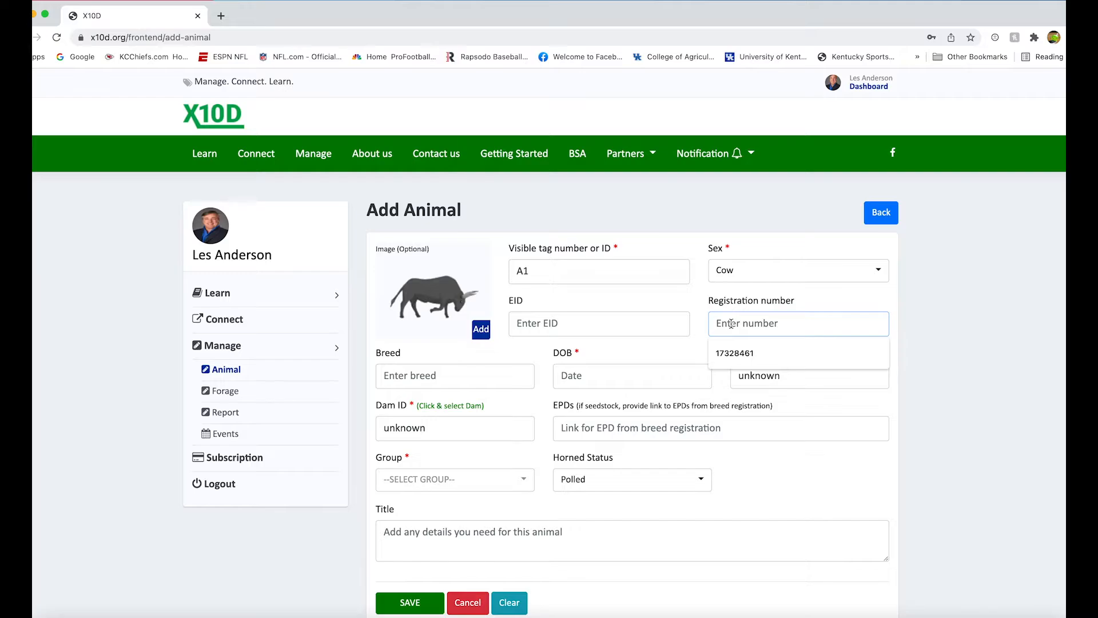
{"action": "left_click", "coordinate": [406, 379]}
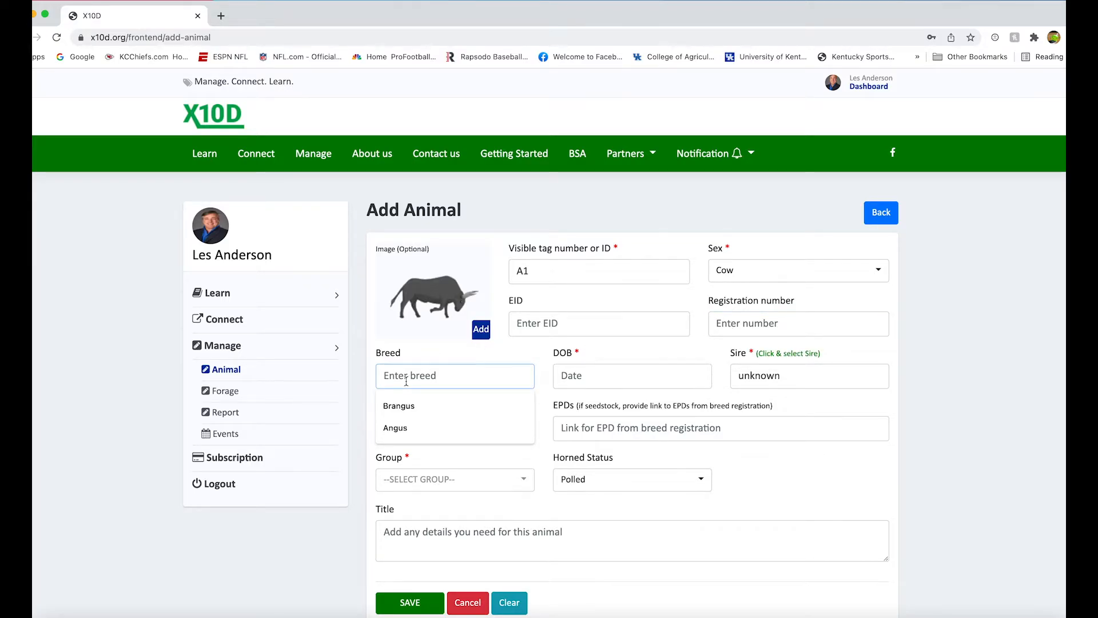
{"action": "left_click", "coordinate": [403, 429]}
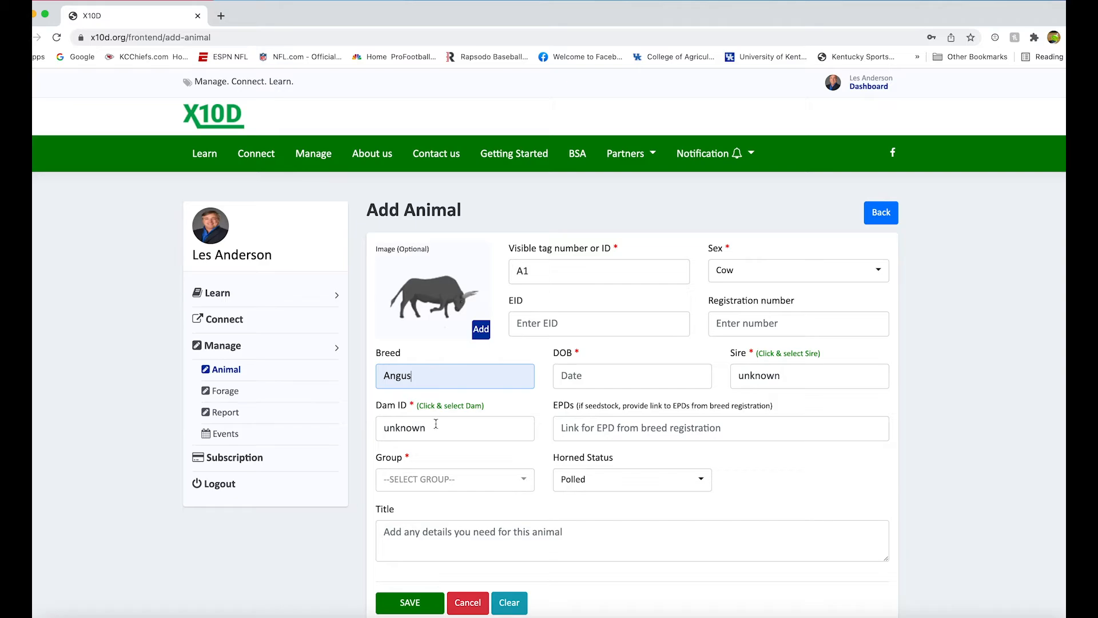
- Enter the animal's date of birth and set its sire to unknown
{"action": "left_click", "coordinate": [583, 380]}
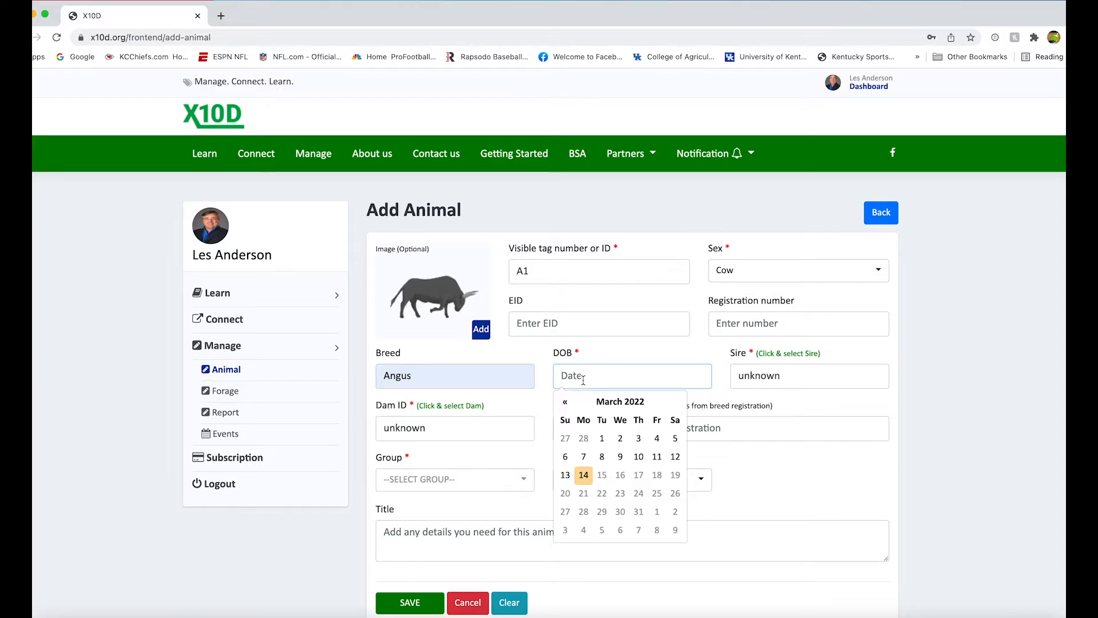
{"action": "type", "text": "09/01/2"}
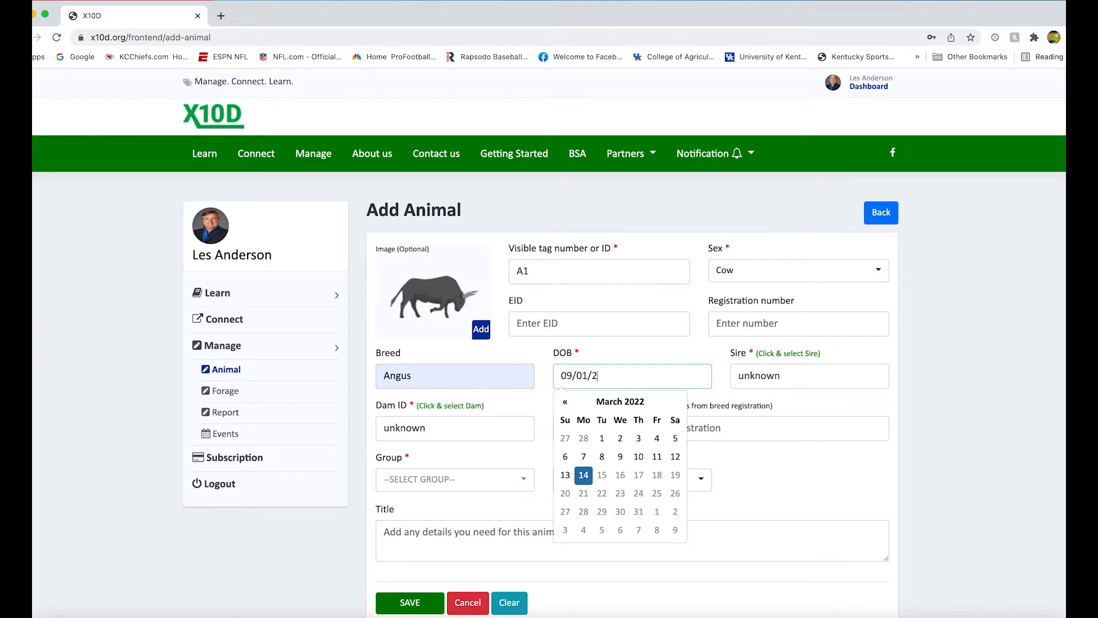
{"action": "type", "text": "016"}
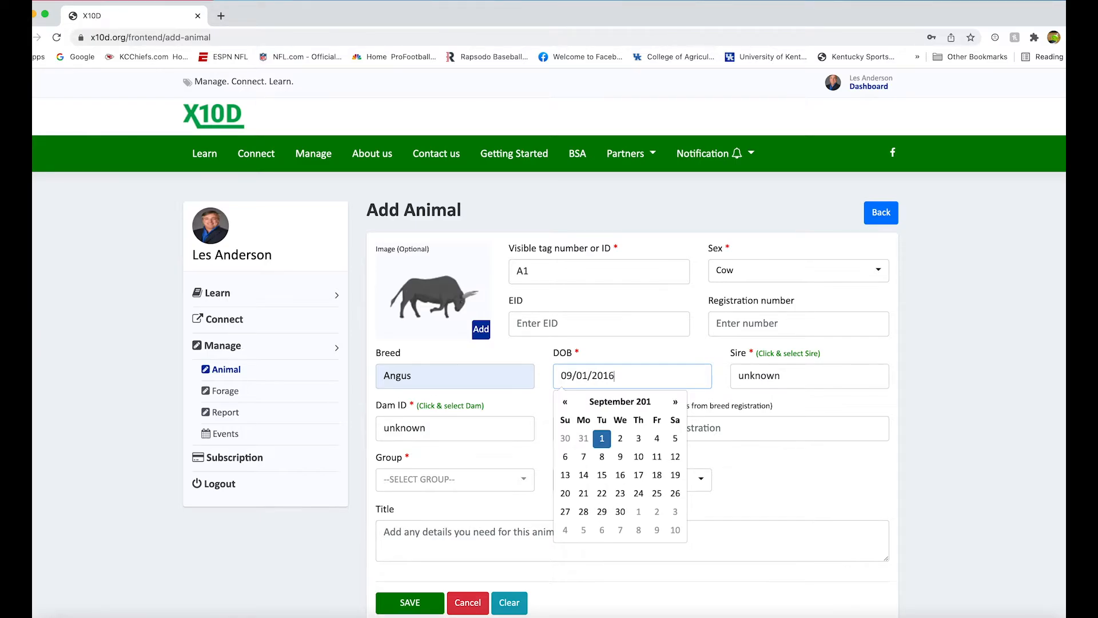
{"action": "left_click", "coordinate": [766, 382]}
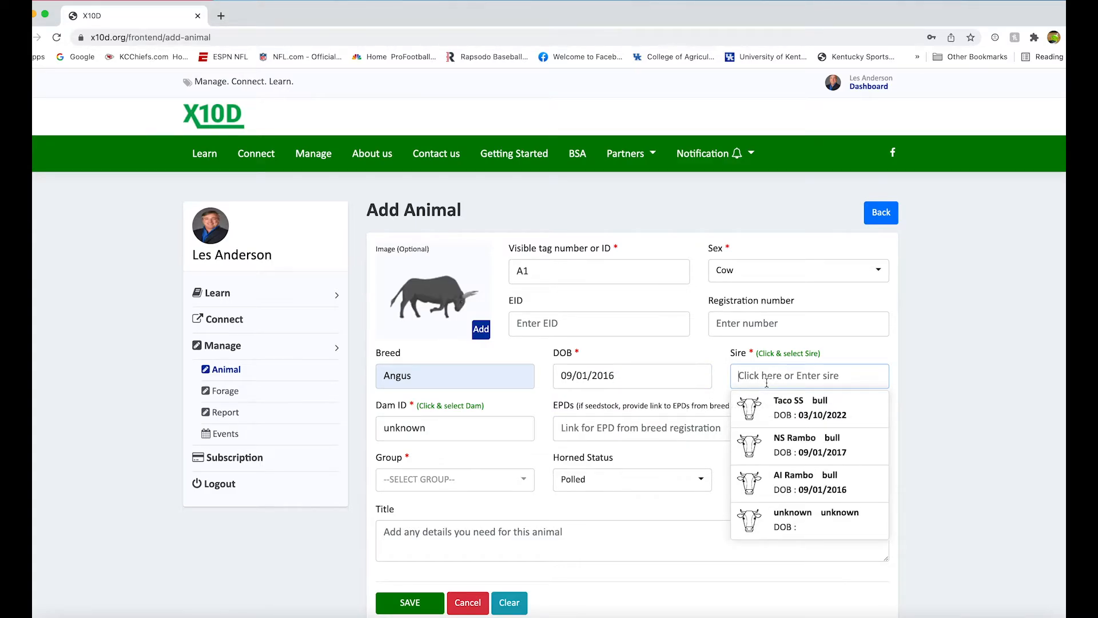
{"action": "left_click", "coordinate": [799, 527]}
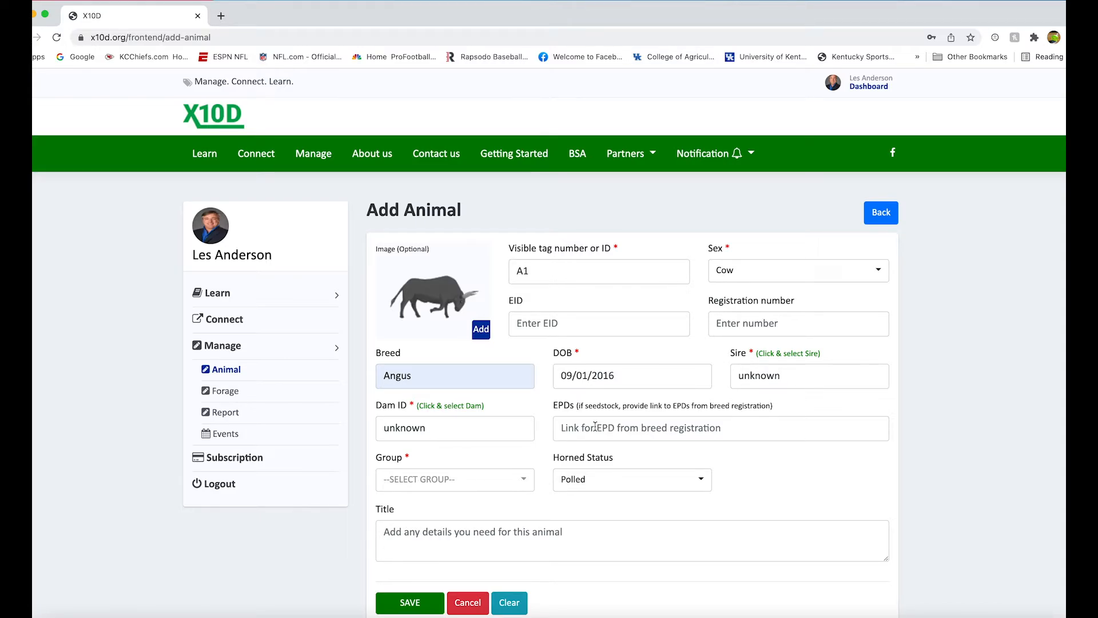
- Enter 15, 65, 28, 125 as the animal's EPDs and assign it to the Mature Cows group
{"action": "left_click", "coordinate": [594, 427]}
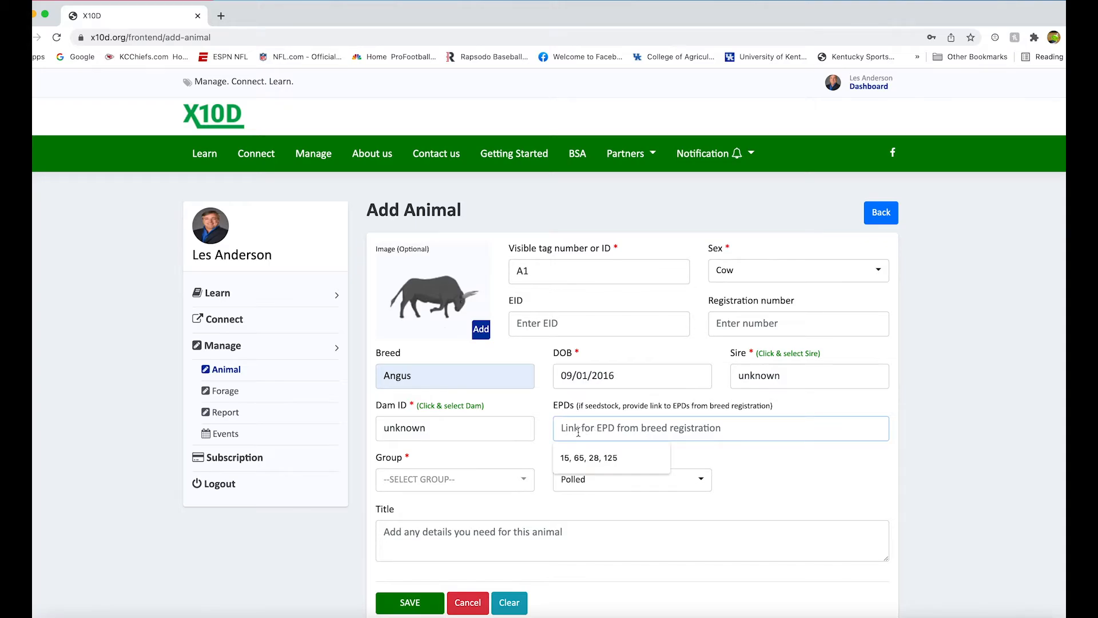
{"action": "left_click", "coordinate": [575, 461]}
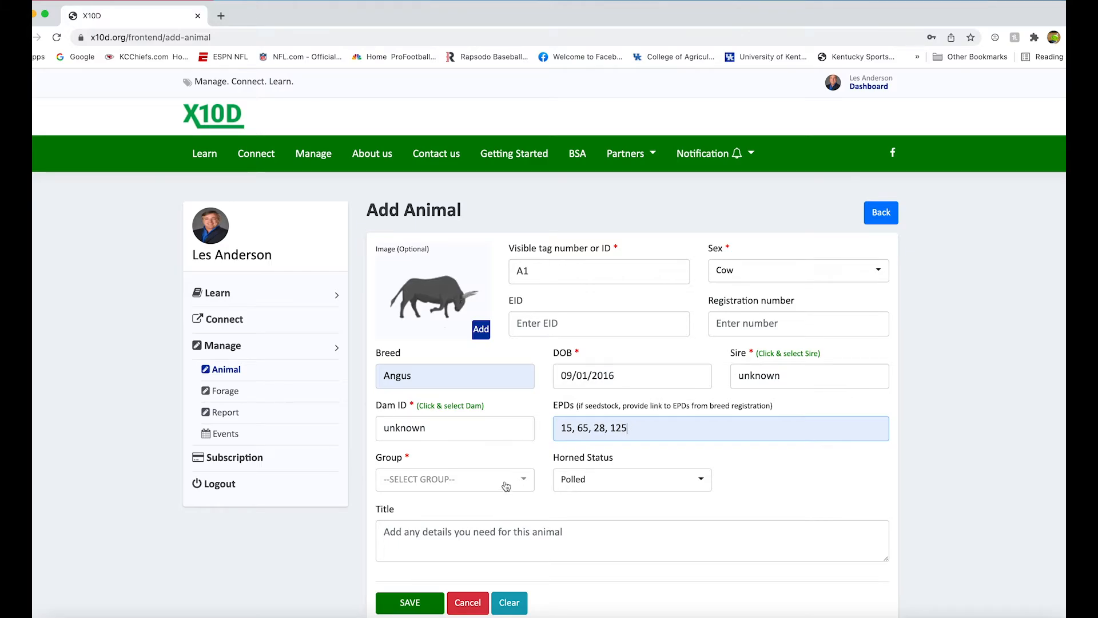
{"action": "left_click", "coordinate": [445, 485]}
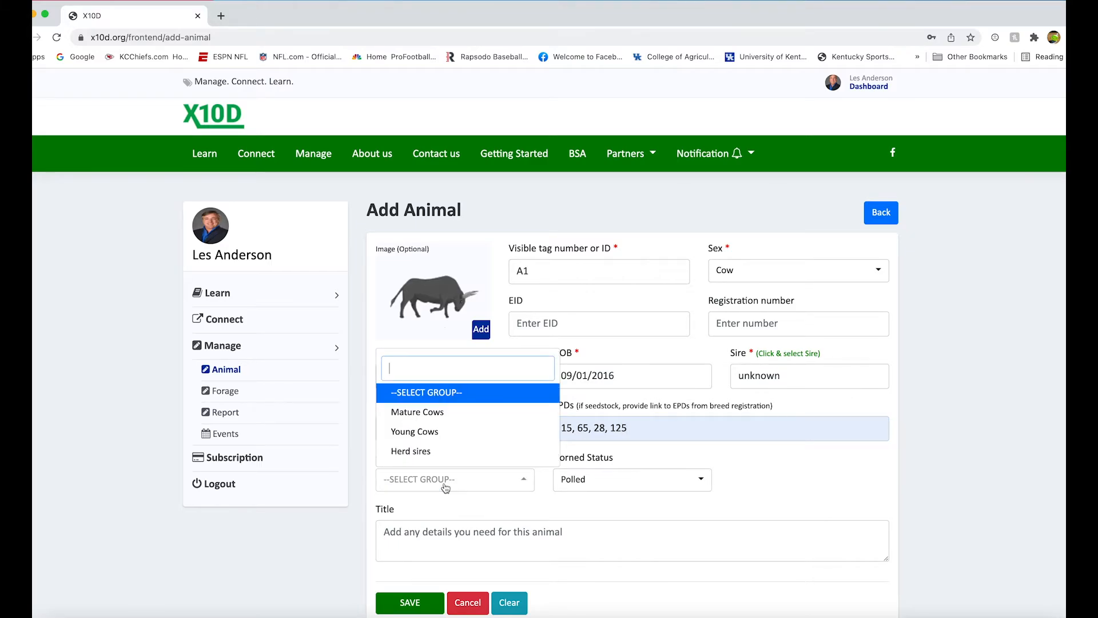
{"action": "left_click", "coordinate": [447, 420]}
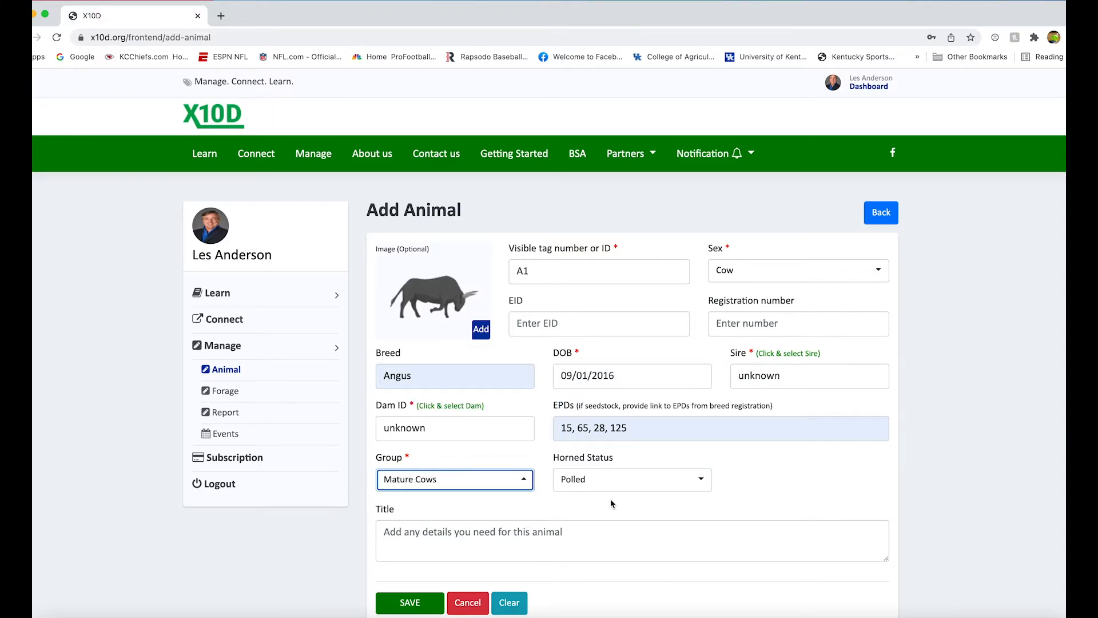
- Add a note stating whom the animal was bought from, including the seller's name, and save the animal
{"action": "left_click", "coordinate": [504, 532]}
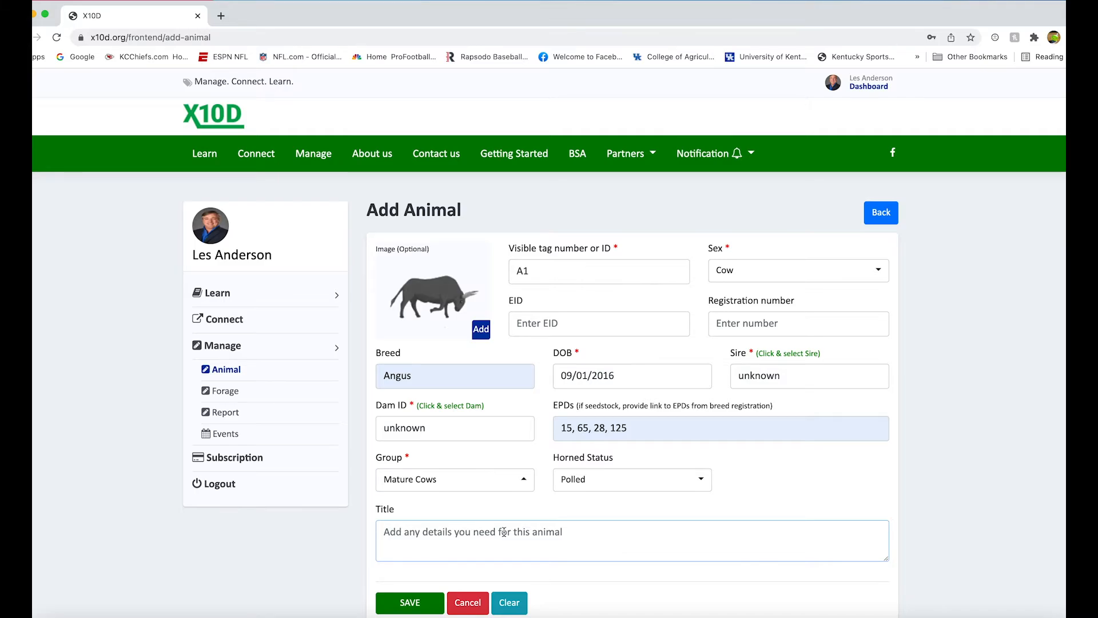
{"action": "type", "text": "bought from "}
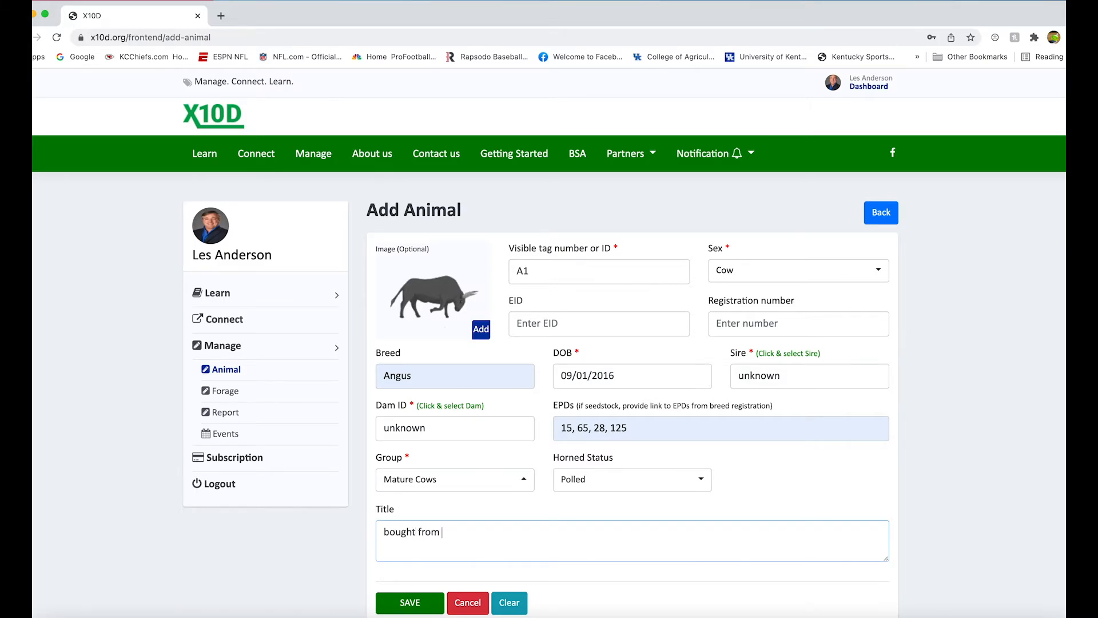
{"action": "type", "text": "Joe Blow"}
{"action": "left_click", "coordinate": [411, 606]}
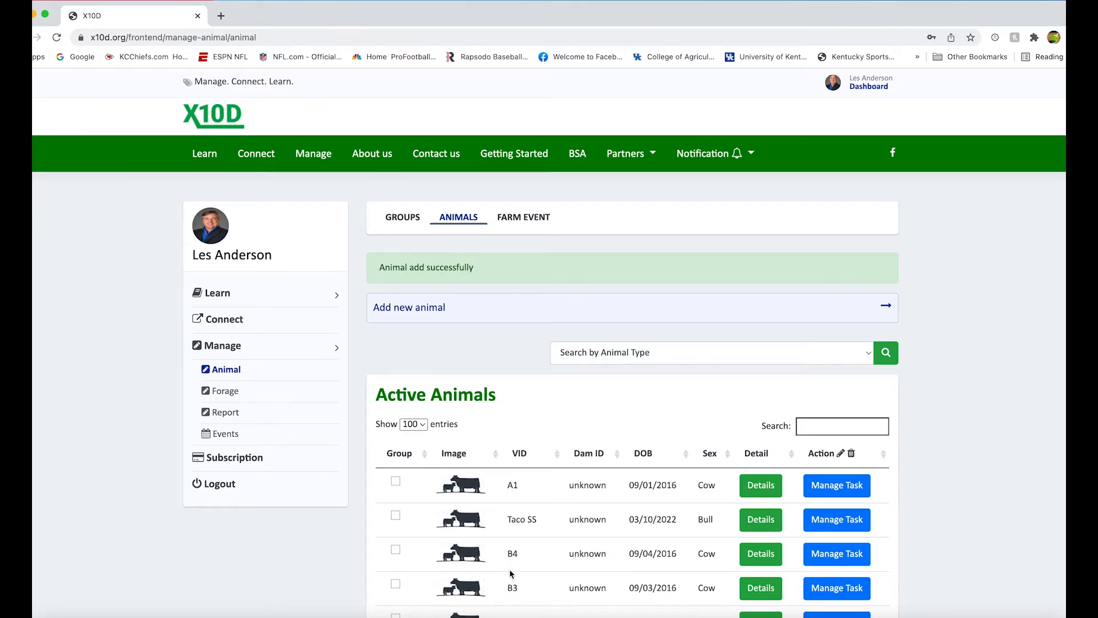
- Open animal A1's details for editing, view the picture upload option without choosing a file, and save the record
{"action": "left_click", "coordinate": [764, 487]}
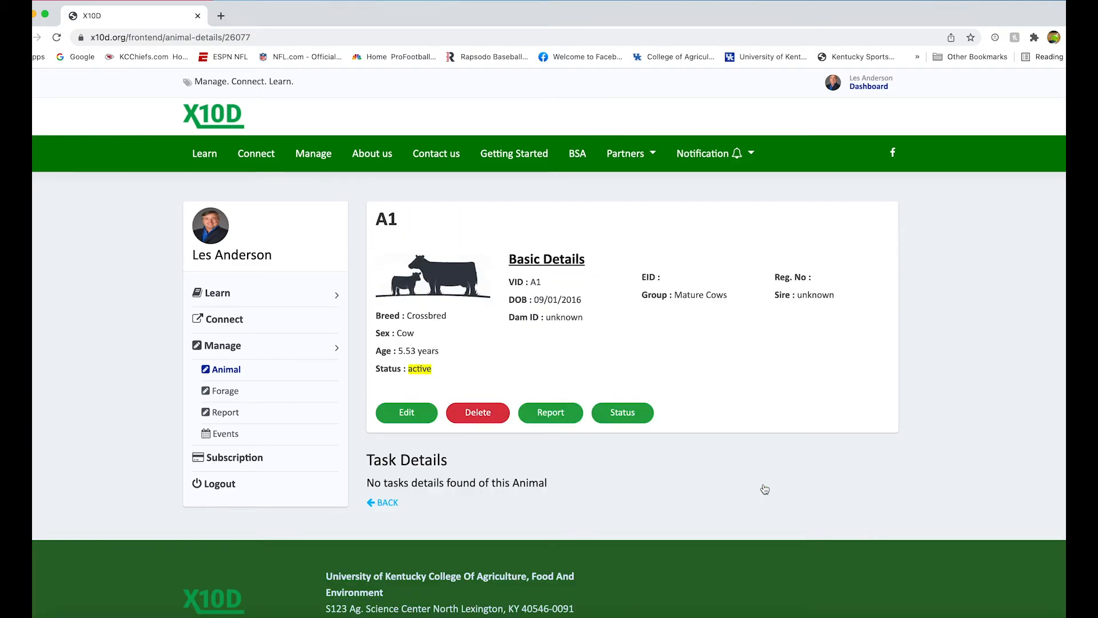
{"action": "left_click", "coordinate": [404, 418]}
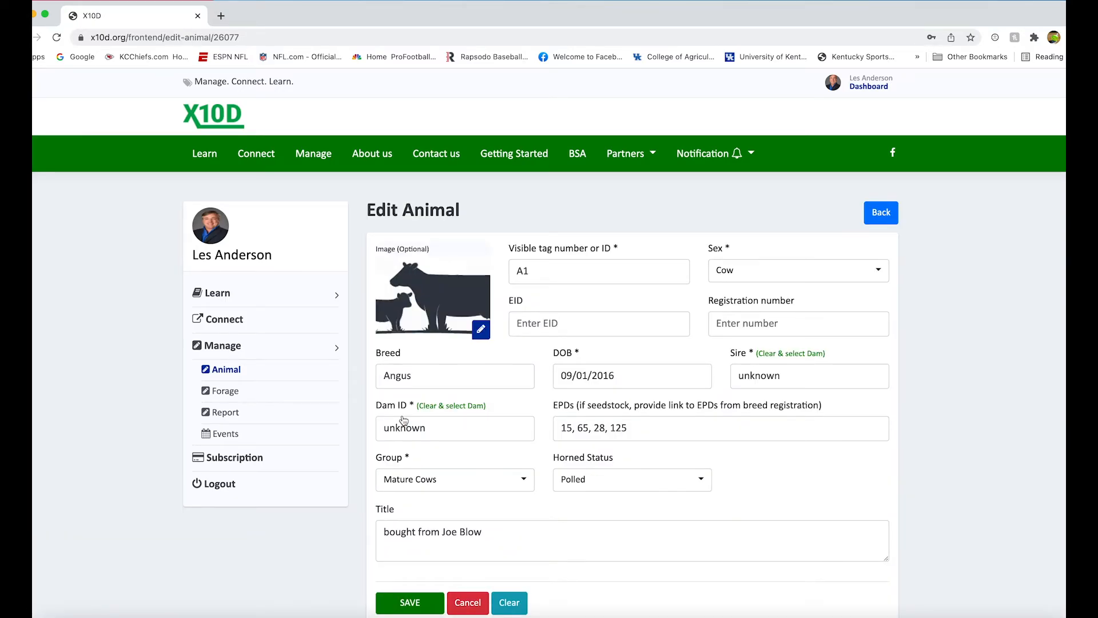
{"action": "left_click", "coordinate": [481, 331]}
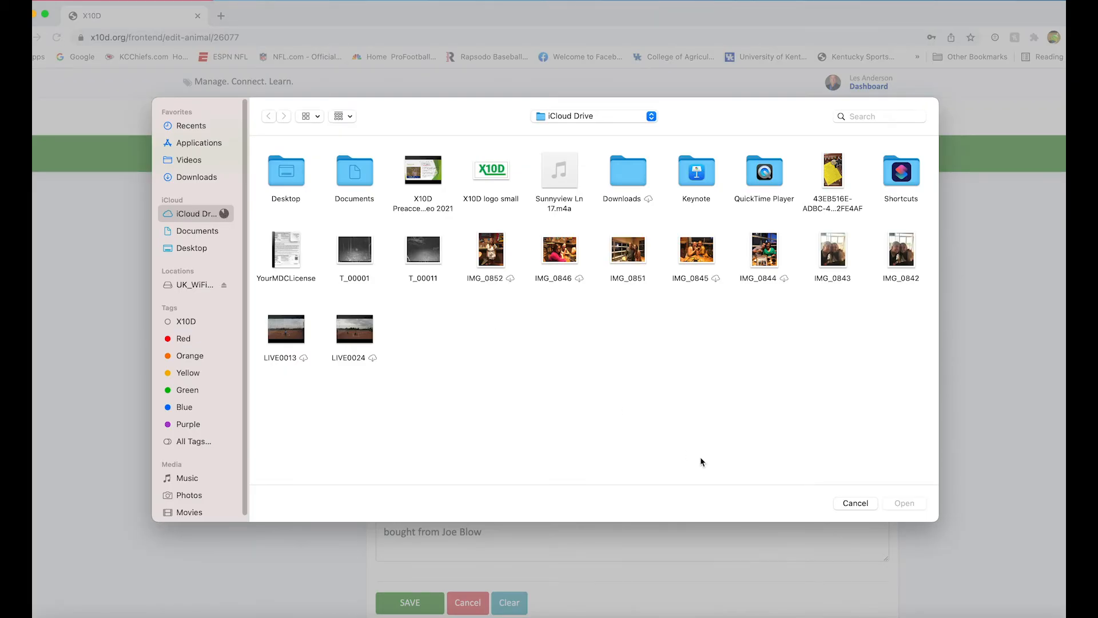
{"action": "left_click", "coordinate": [853, 504]}
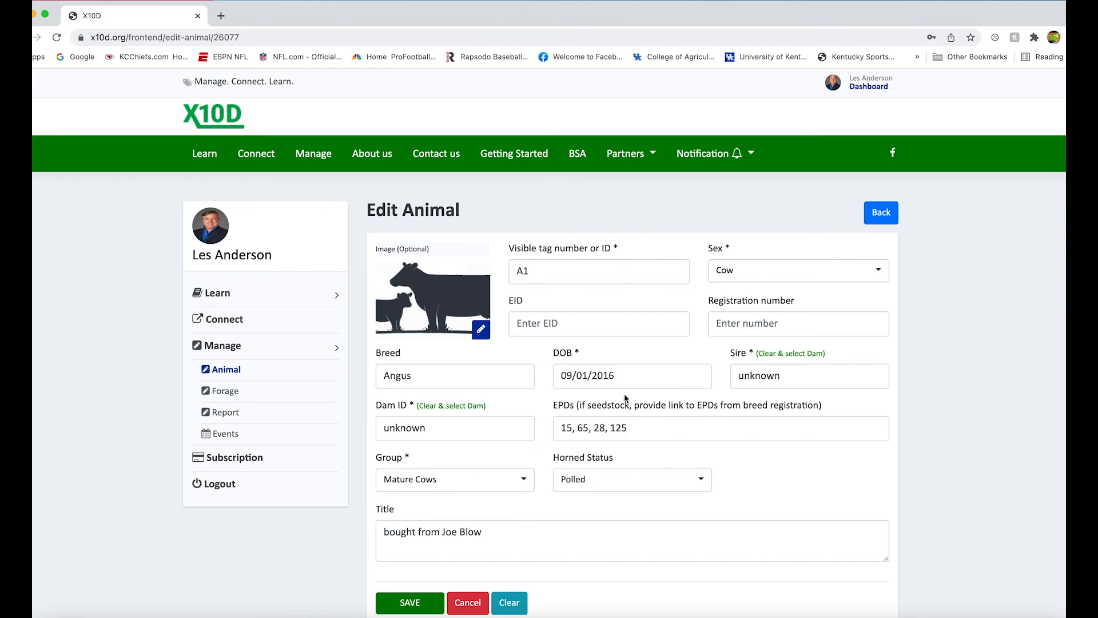
{"action": "left_click", "coordinate": [411, 603]}
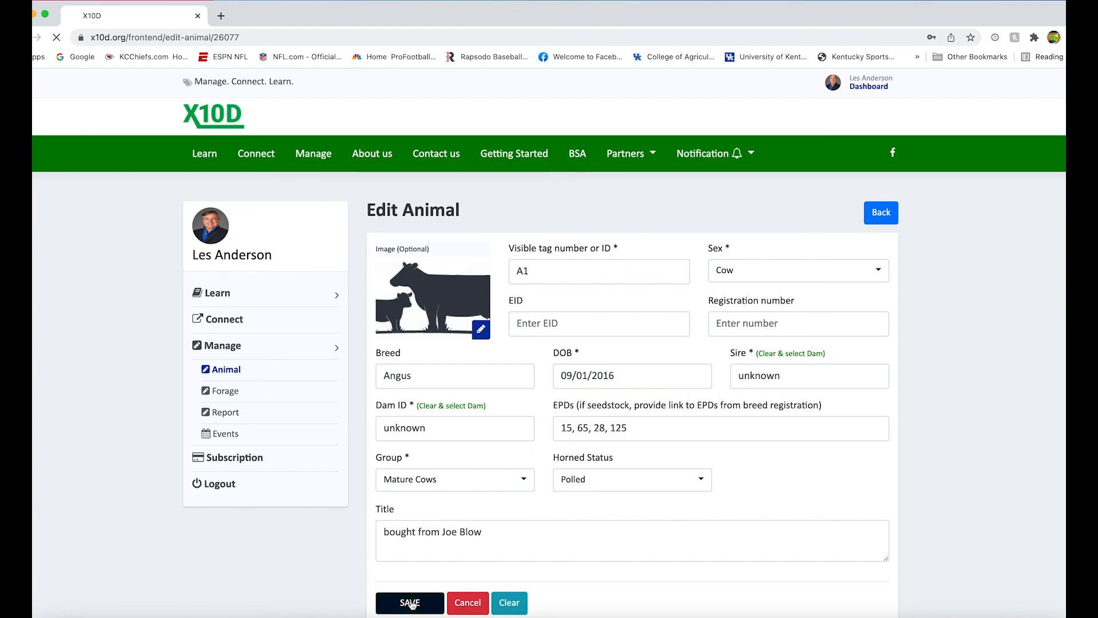